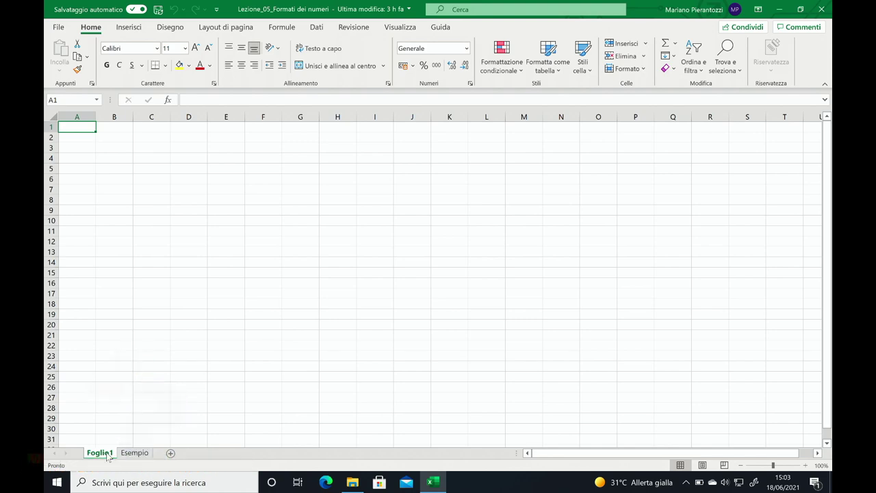
Enter 50% in cell A1 of the Foglio1 sheet.
type("50")
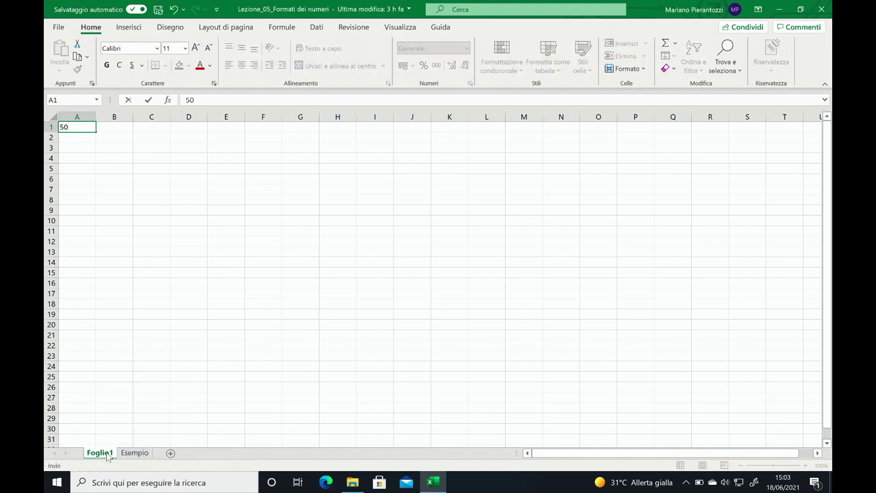
type("%")
key("Return")
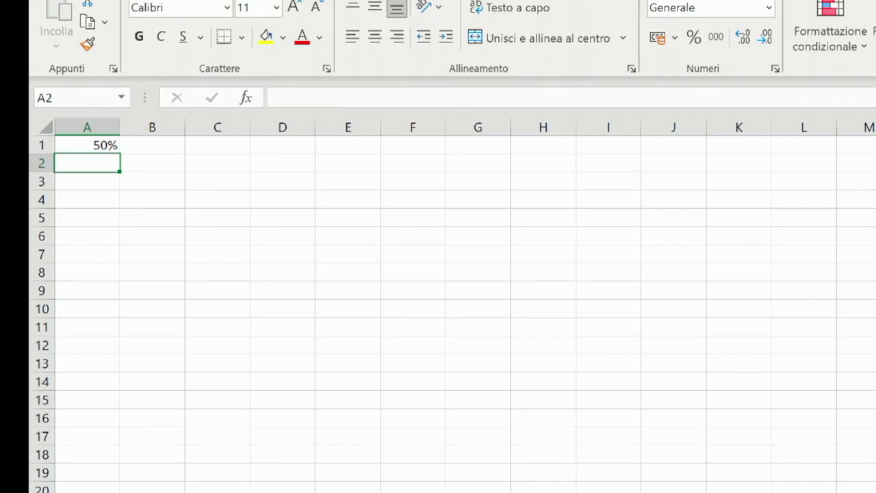
Enlarge the font of cell A1 to size 26.
left_click(96, 145)
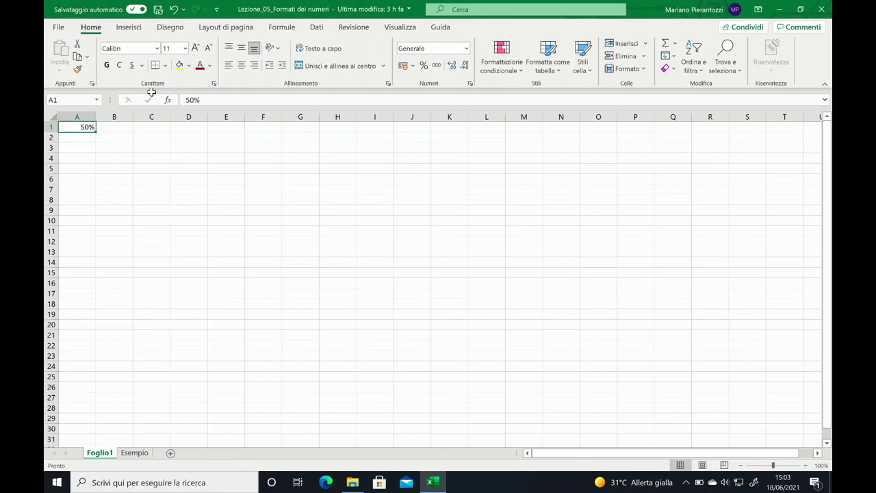
left_click(197, 48)
left_click(197, 48)
left_click(197, 48)
left_click(197, 48)
left_click(197, 47)
left_click(197, 48)
left_click(197, 48)
left_click(198, 48)
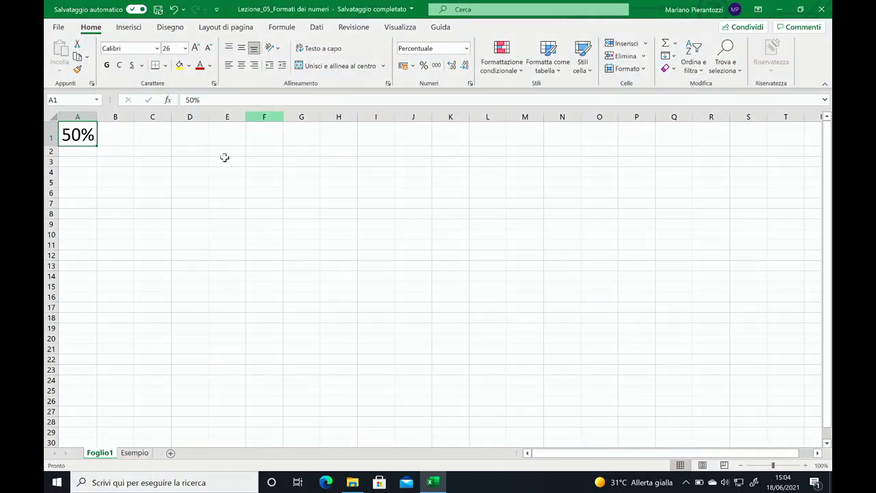
Enter the date 31/03/2022 in cell E2 and fill the daily series down to E14.
left_click(230, 152)
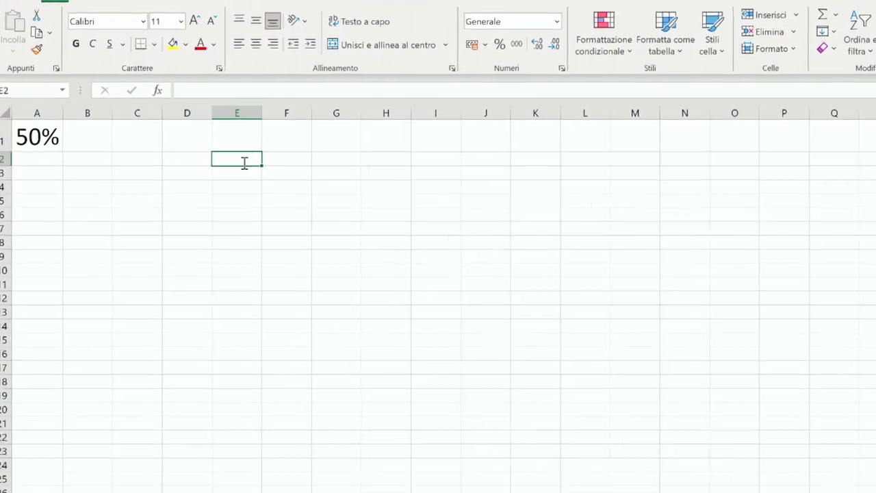
type("31/03/2022")
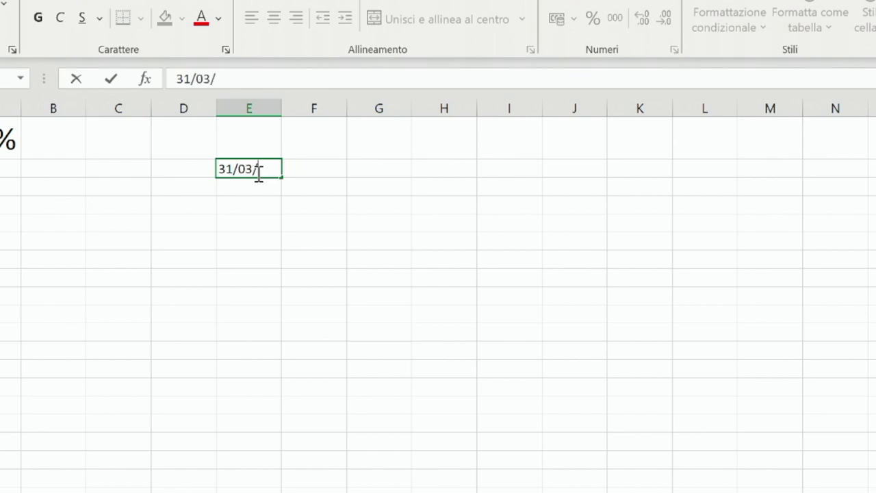
key("Return")
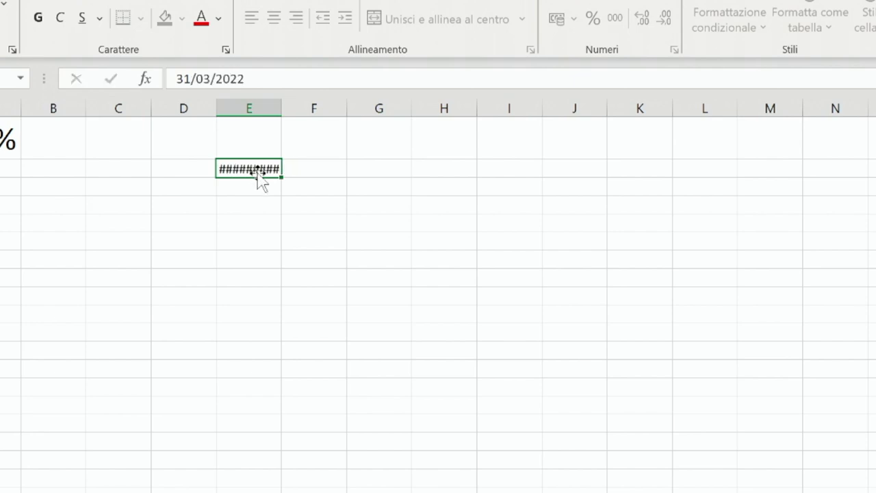
left_click(275, 169)
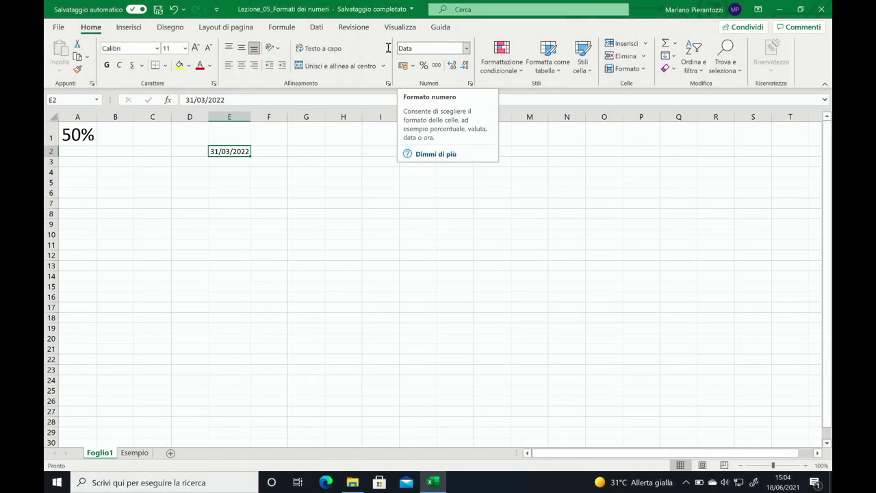
left_click(78, 135)
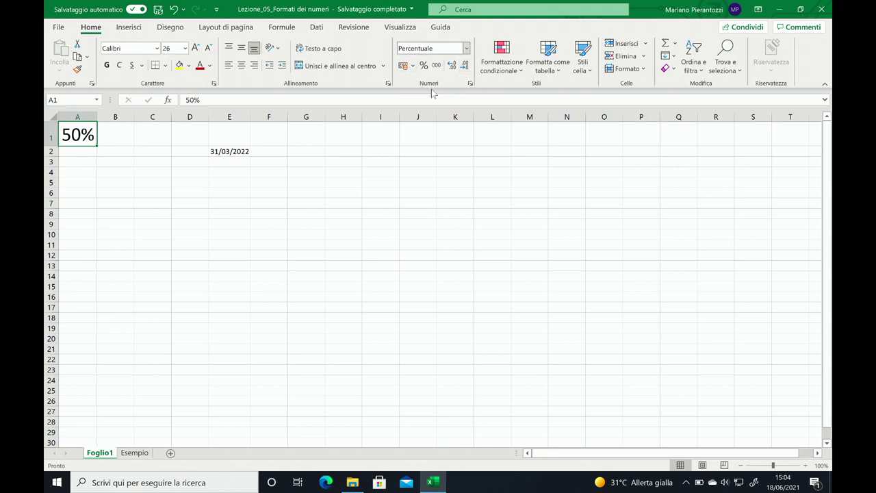
left_click(242, 153)
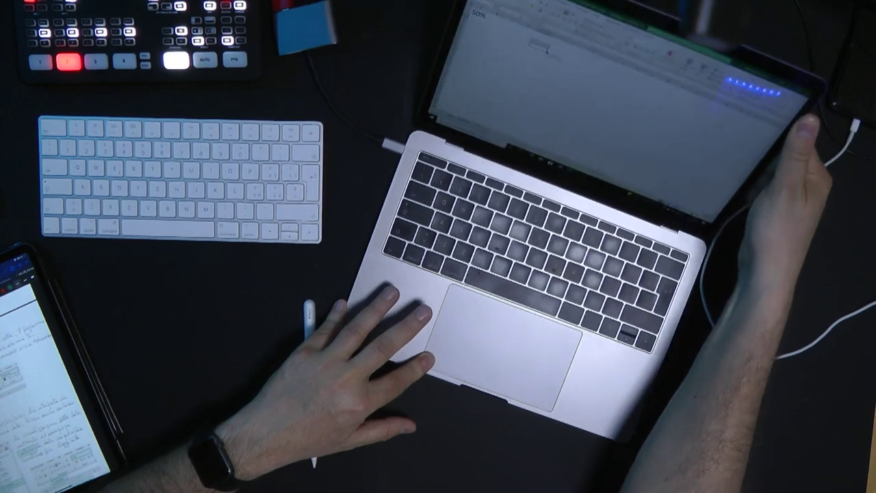
left_click_drag(542, 60, 536, 76)
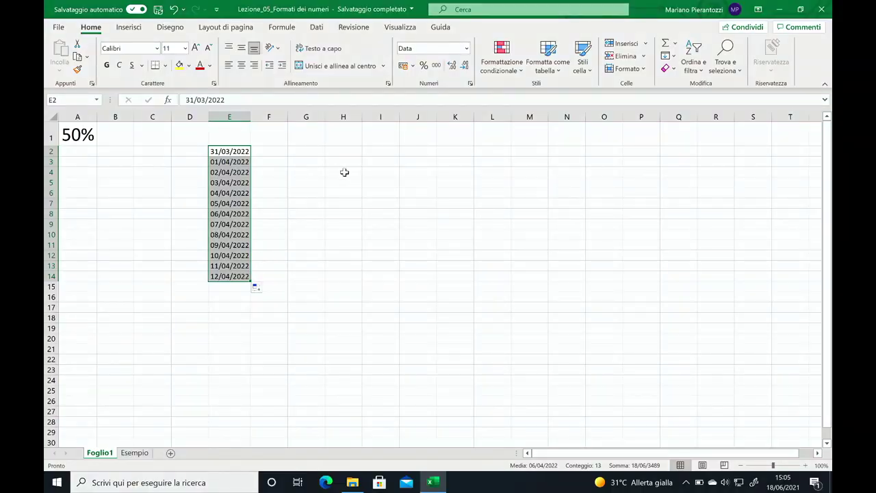
Enter the text "mer 31 agosto" in cell J3.
left_click(420, 158)
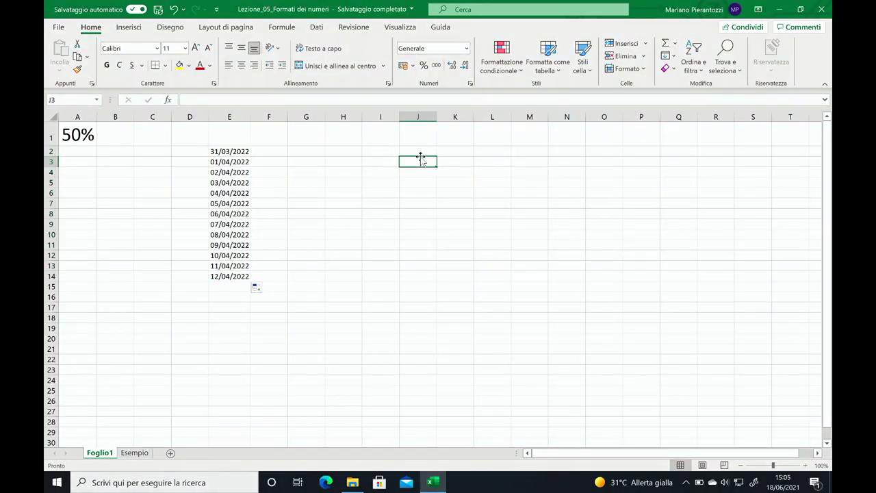
type("mer 31 agosto")
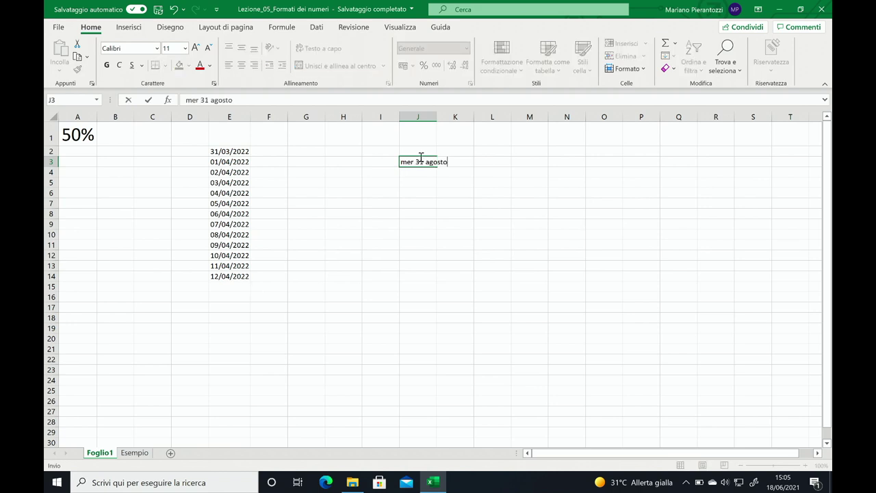
key("Return")
left_click(420, 163)
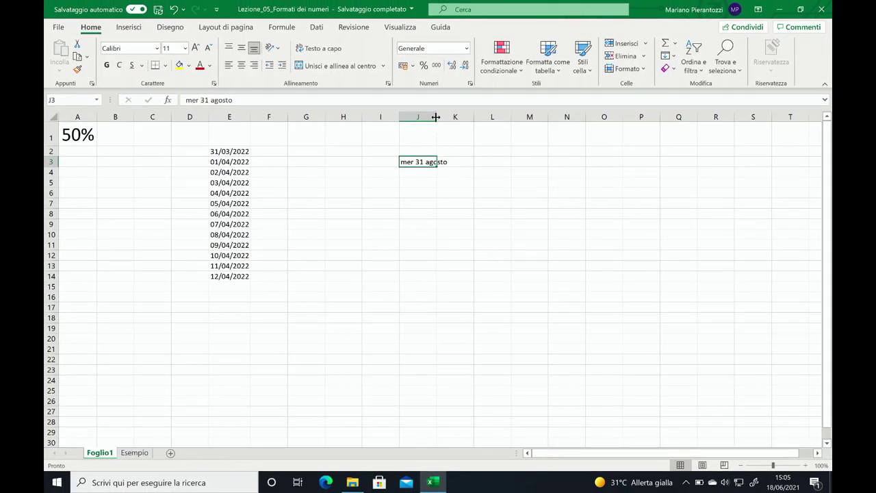
Widen column J to fit its text and fill cell J3 down to J11.
left_click_drag(436, 117, 448, 117)
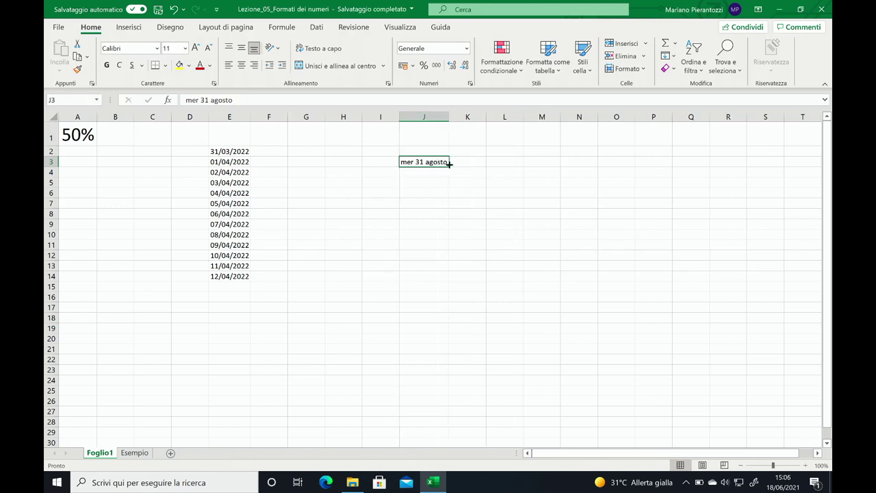
left_click_drag(449, 166, 442, 266)
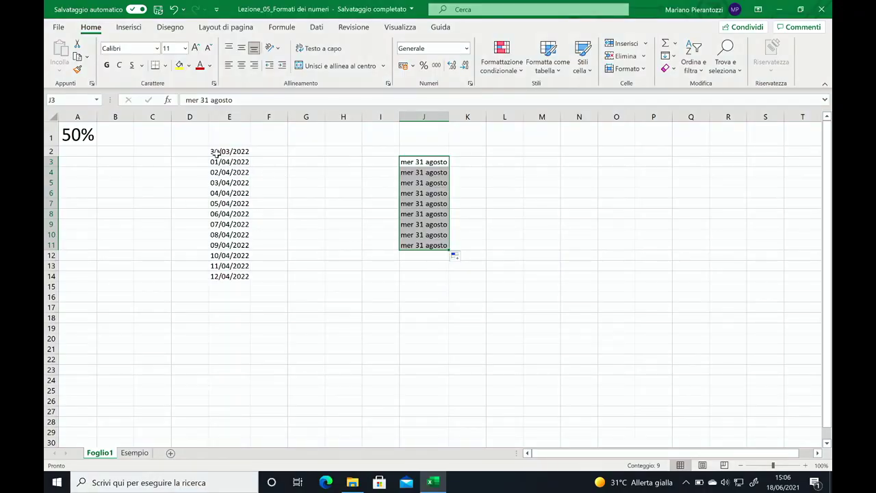
Apply the long date format (Data estesa) to cell E2 and fill it down through E14.
left_click(220, 152)
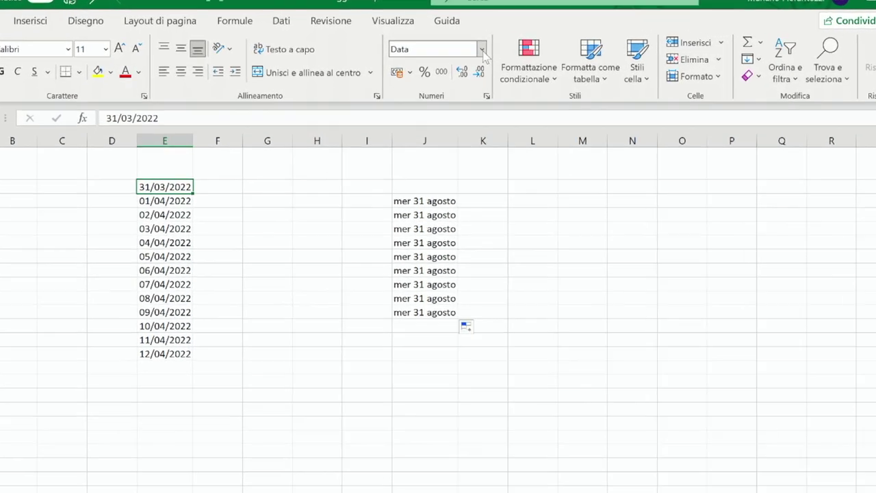
left_click(497, 51)
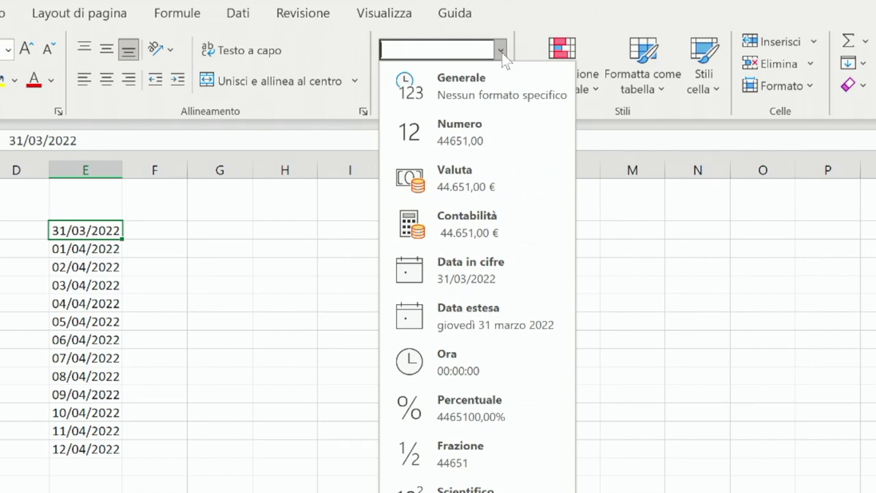
left_click(465, 311)
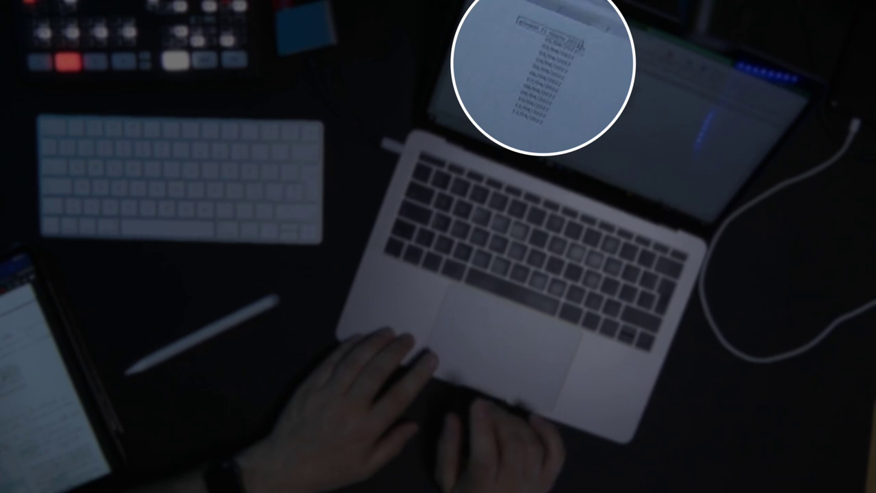
left_click_drag(581, 45, 545, 128)
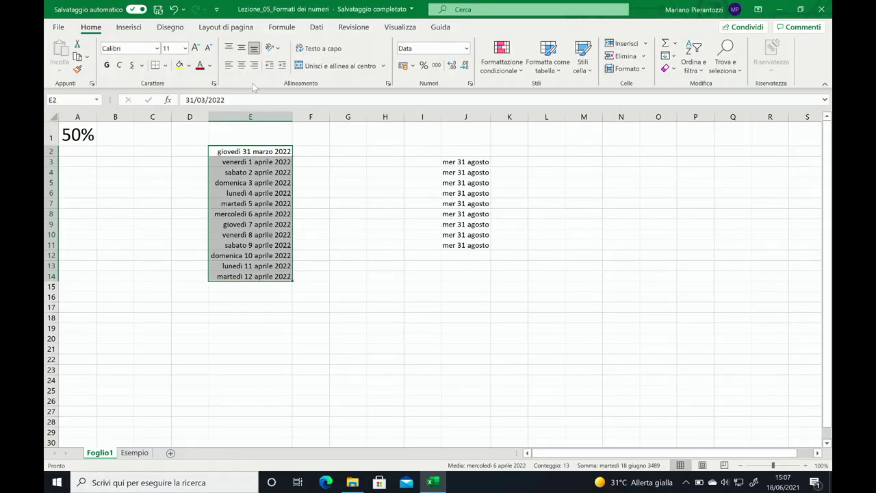
Undo and redo the long-date fill in column E, and widen the column to fit every date.
key("ctrl+z")
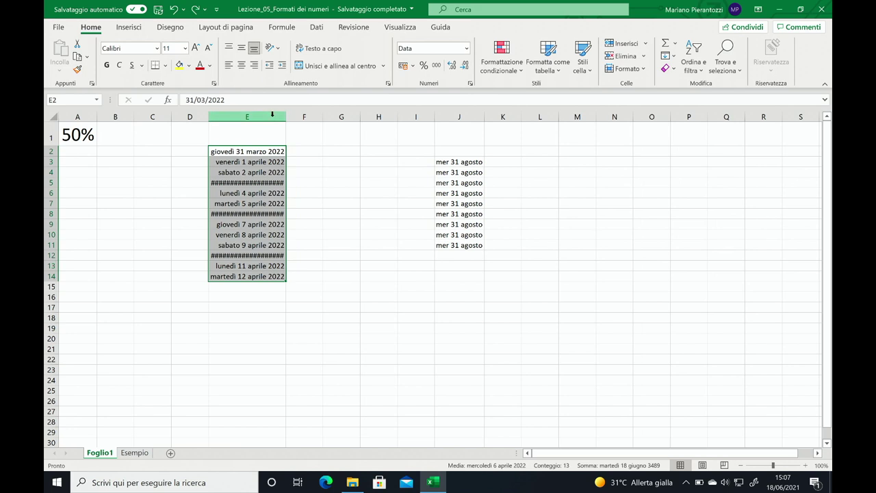
key("ctrl+z")
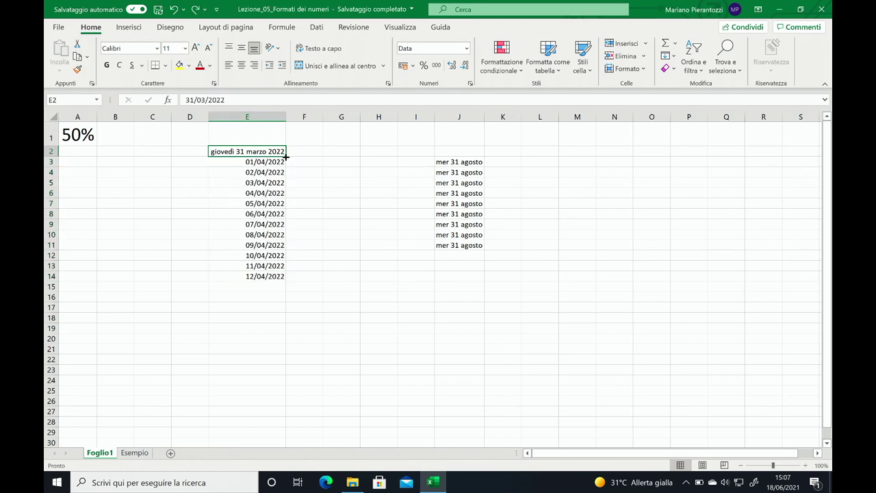
key("ctrl+y")
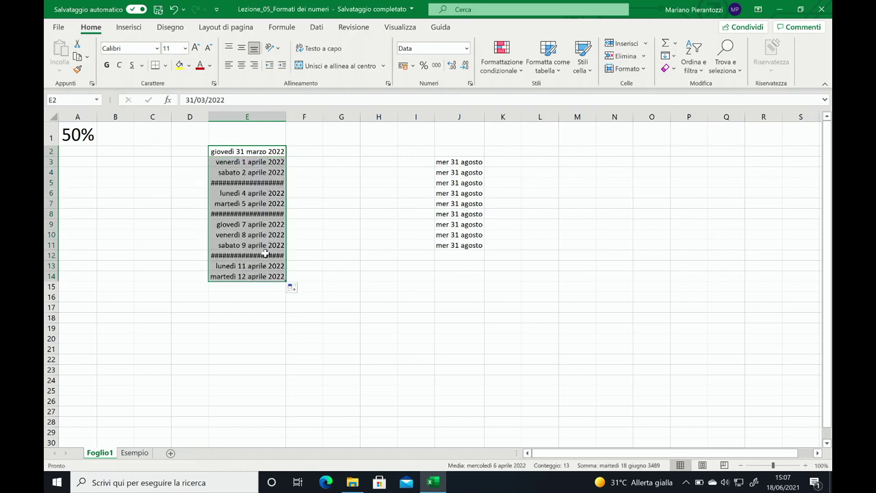
left_click_drag(284, 117, 284, 117)
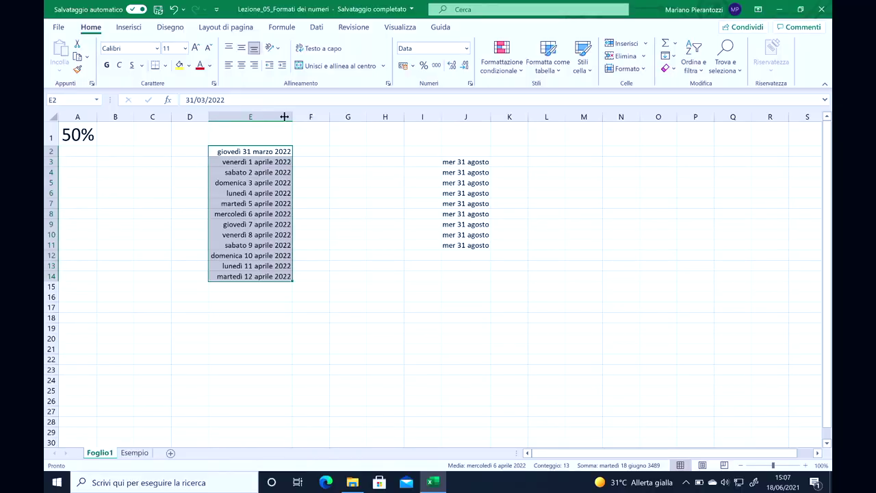
left_click(221, 152)
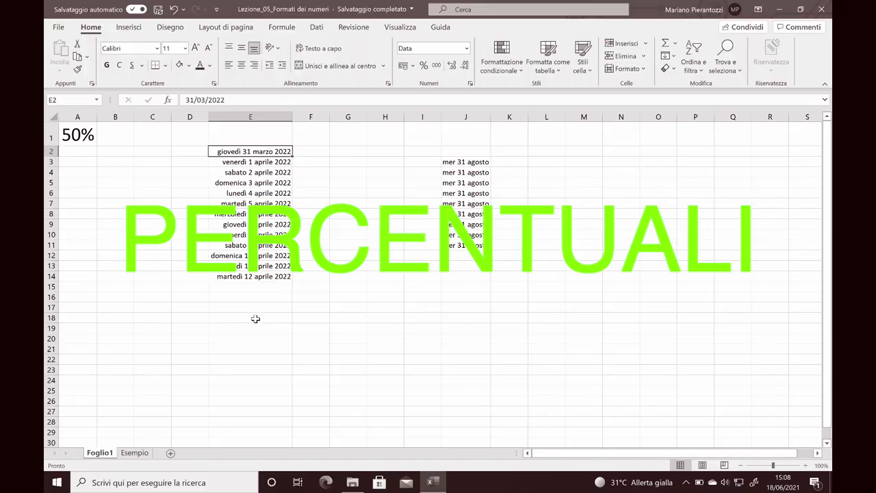
Enter 50 in cell E18 and apply the percentage format to it.
left_click(254, 317)
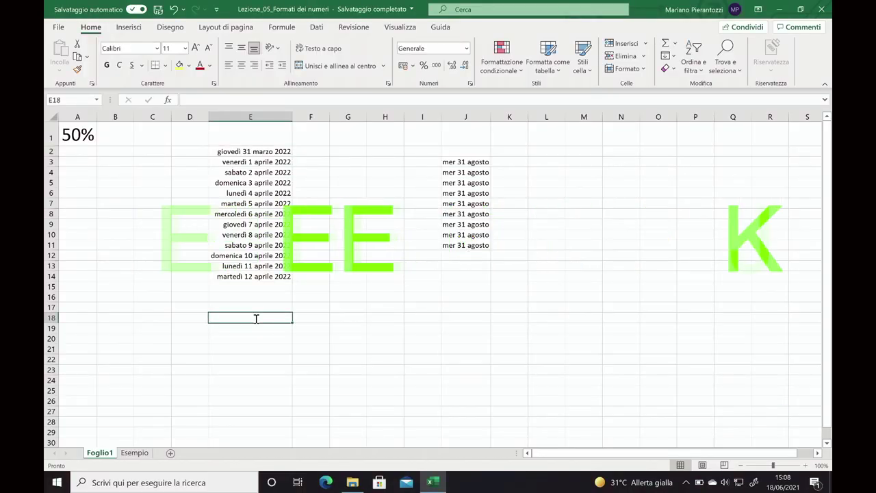
type("50")
key("Return")
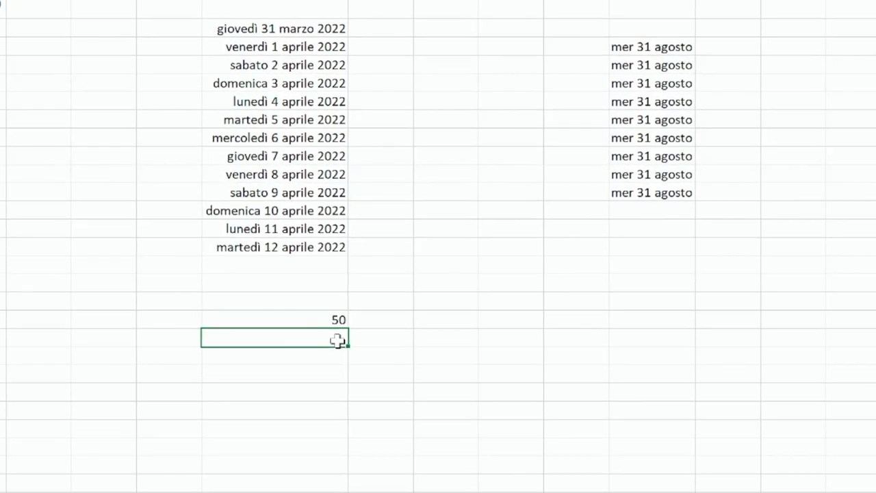
left_click(313, 316)
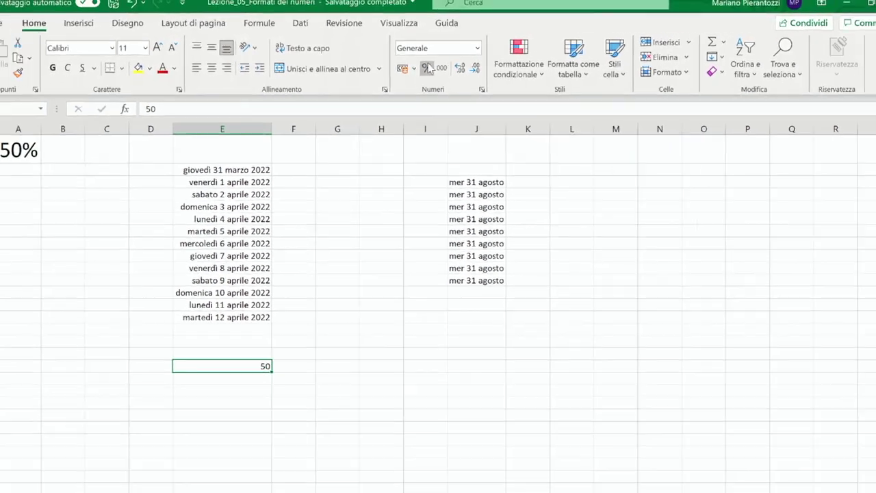
left_click(435, 73)
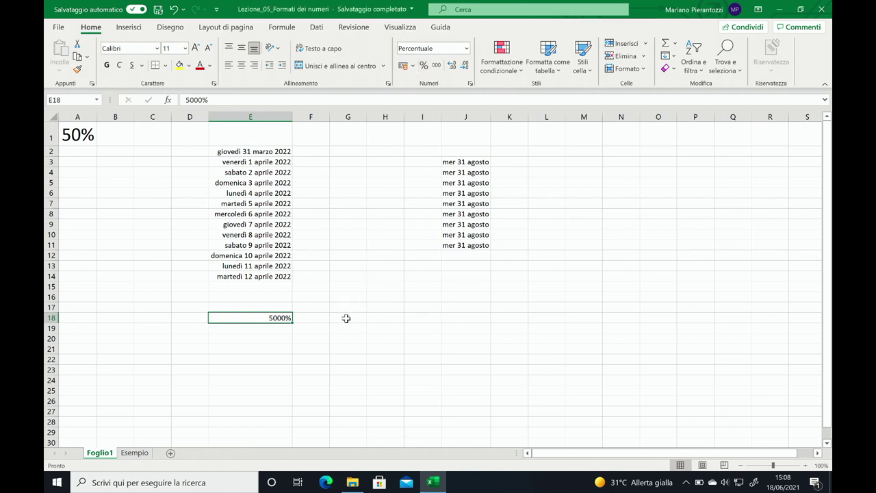
Enter 0,5 in cell G20, format it as a percentage and compare it with cell A1.
left_click(346, 318)
left_click(351, 339)
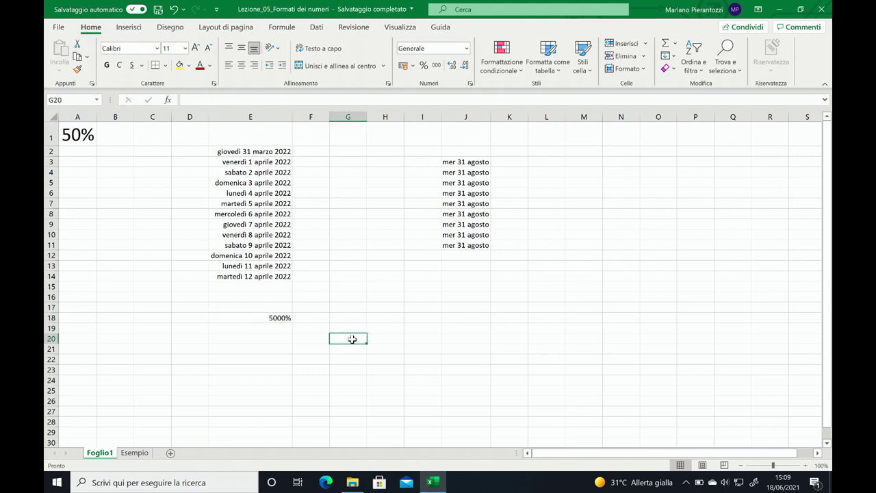
type("0,5")
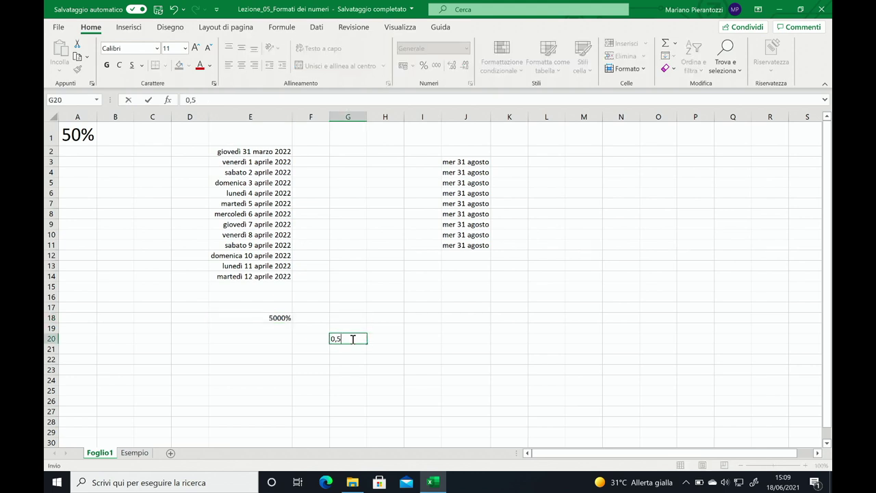
key("Return")
left_click(355, 339)
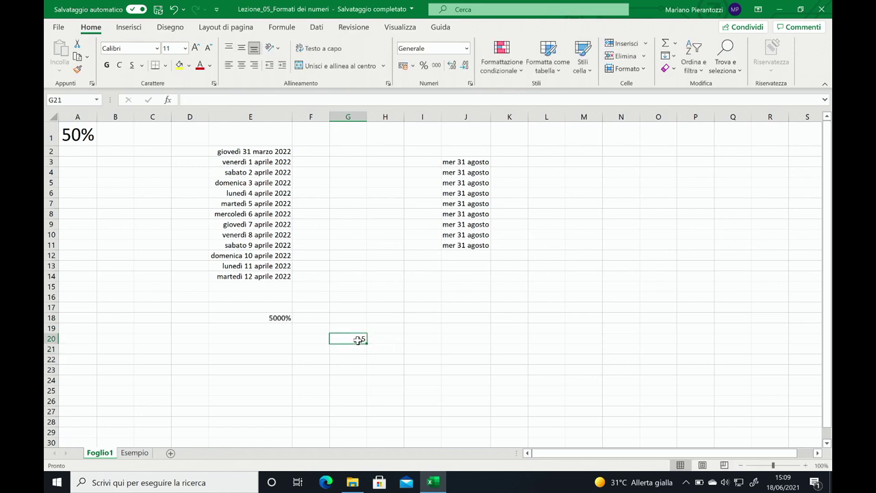
left_click(423, 67)
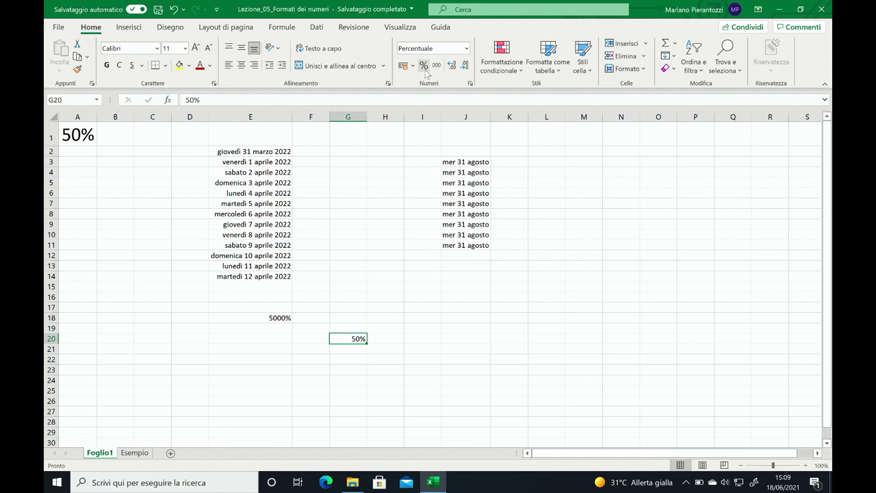
left_click(86, 134)
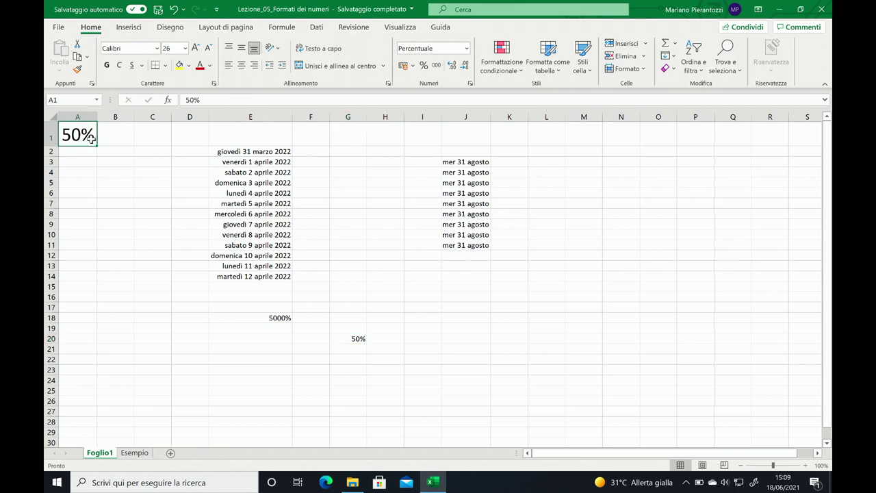
left_click(351, 338)
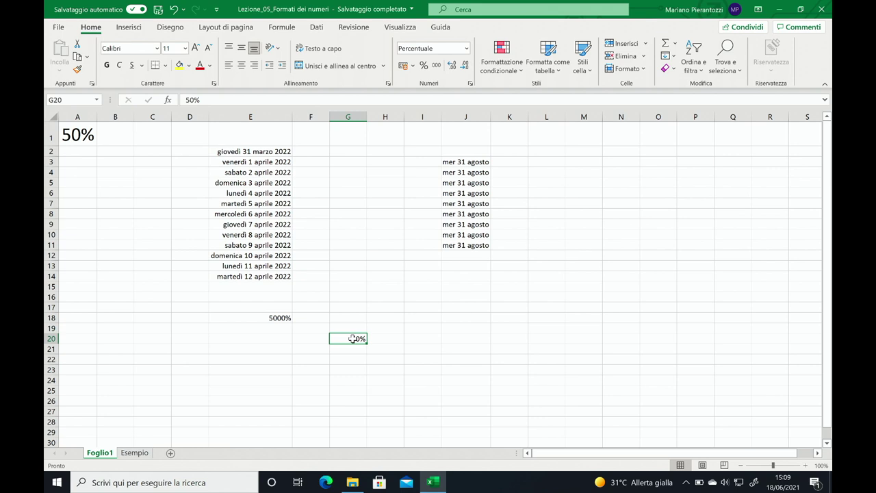
Enter the number 1678,98 in cell J16.
left_click(480, 296)
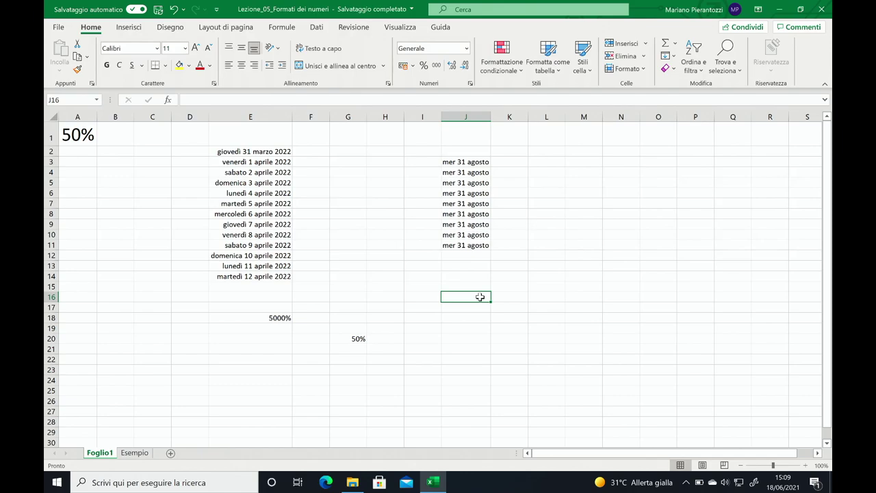
type("1678,98")
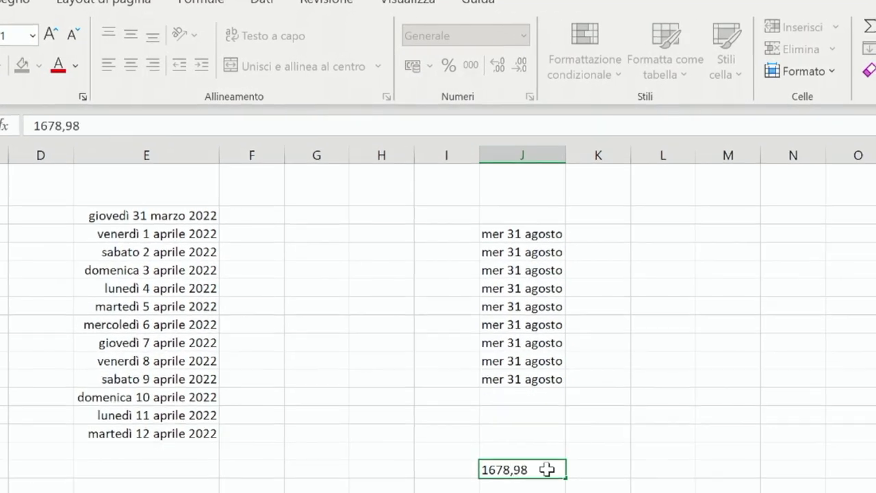
key("ctrl+Return")
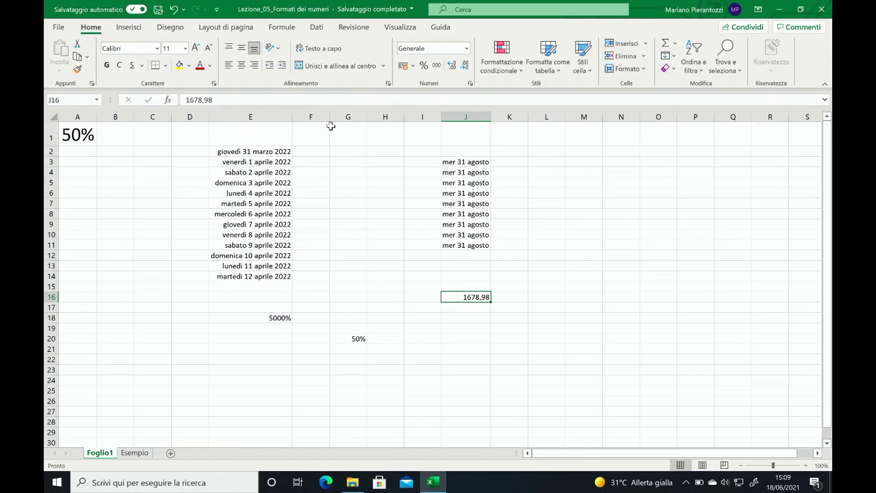
Enlarge the font of cell J16 to 20 and widen column J to fit the whole number.
left_click(195, 47)
left_click(196, 48)
left_click(196, 48)
left_click(195, 48)
left_click(196, 48)
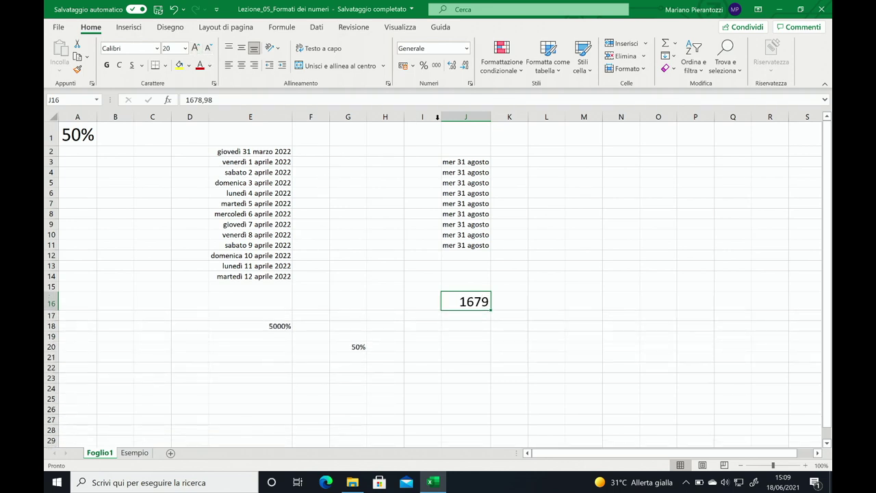
left_click_drag(494, 118, 533, 121)
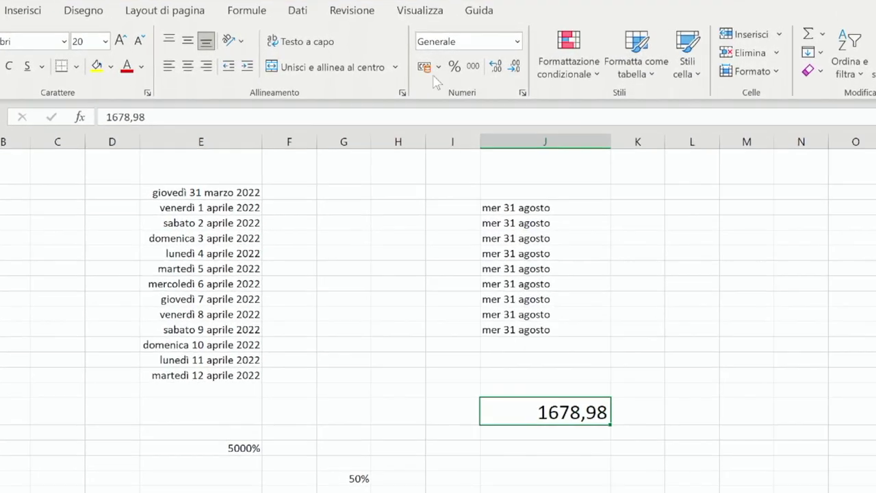
Apply the euro accounting format (Contabilità) with four decimals to cell J16 and widen column J to fit it.
left_click(442, 68)
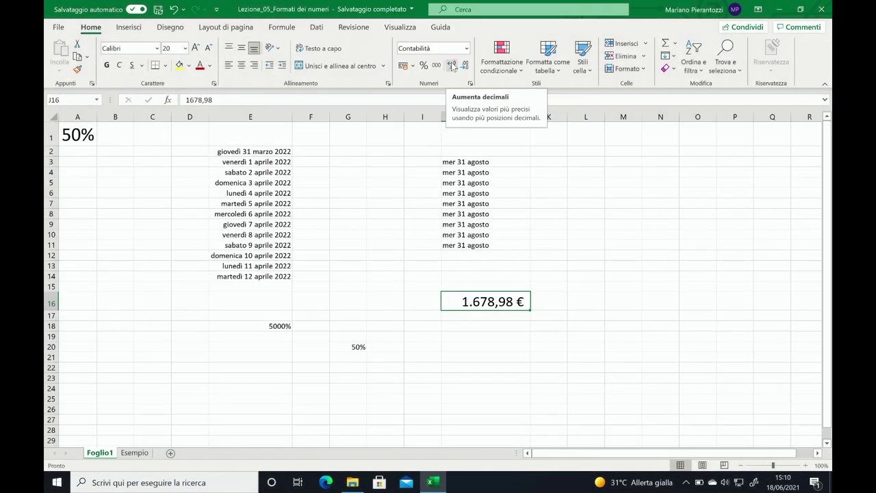
left_click(451, 65)
left_click(451, 66)
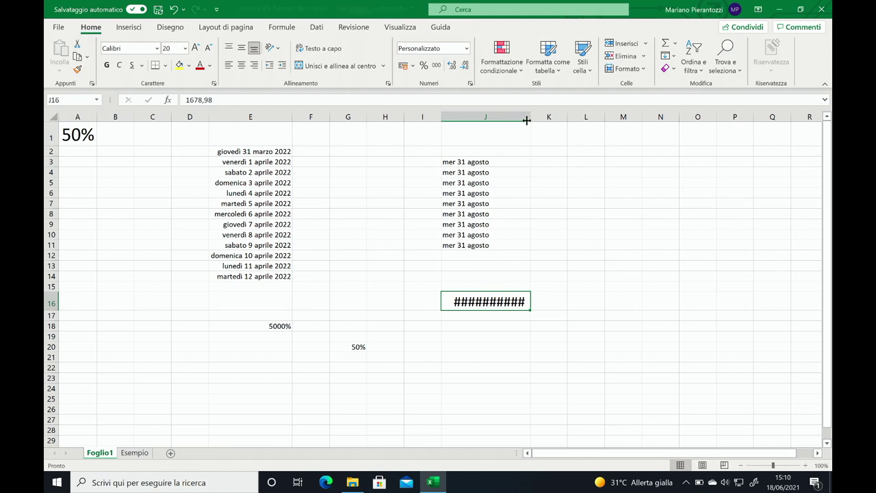
left_click_drag(525, 120, 567, 119)
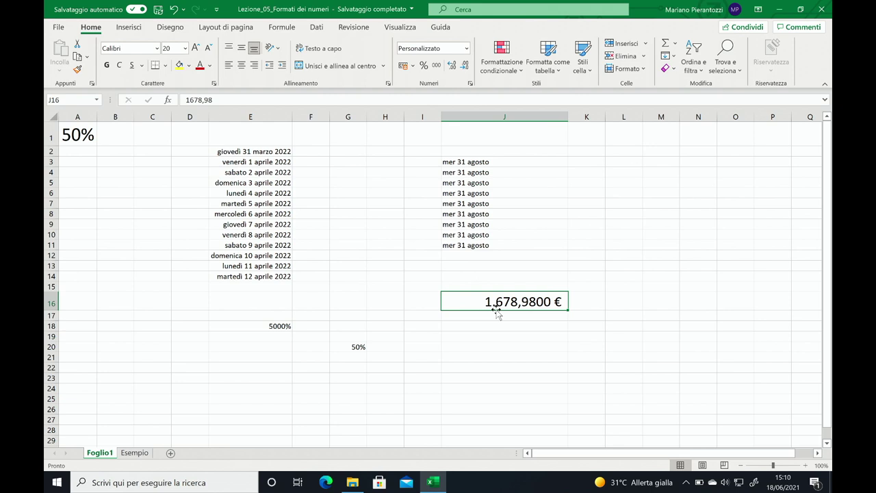
Reduce the decimals of the euro amount in cell J16 until none are displayed.
left_click(463, 66)
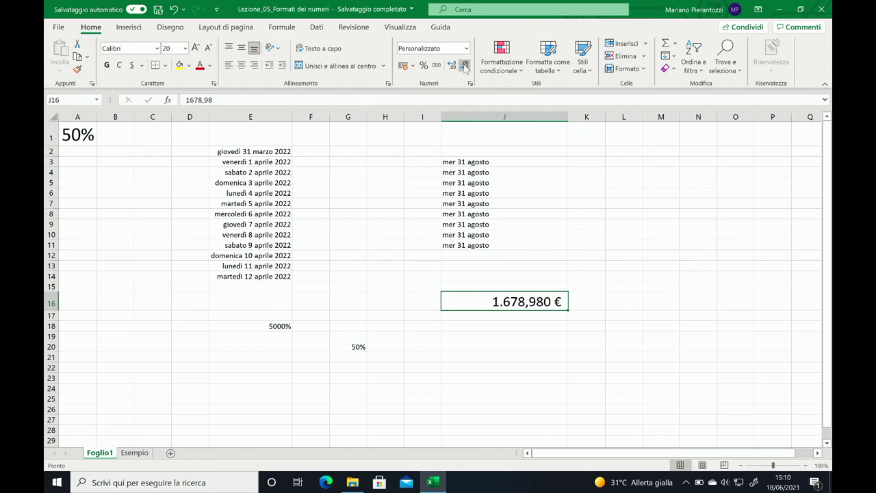
left_click(464, 66)
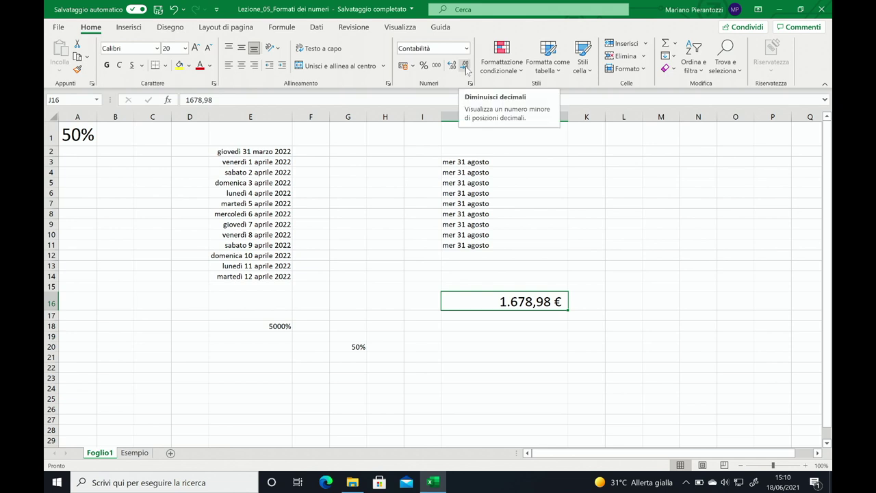
left_click(464, 66)
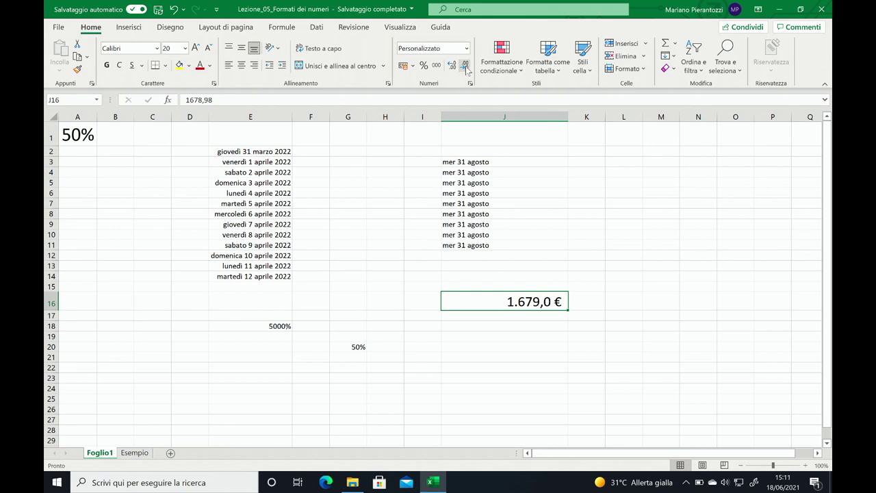
left_click(465, 68)
left_click(465, 68)
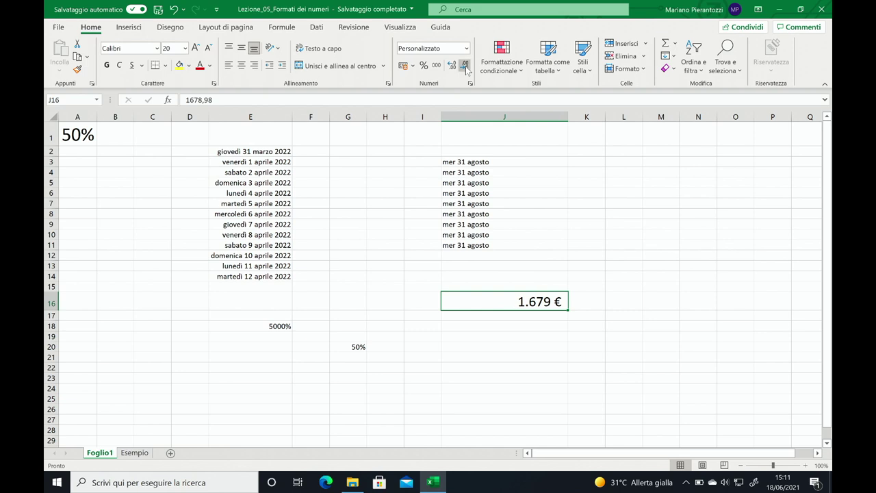
left_click(465, 68)
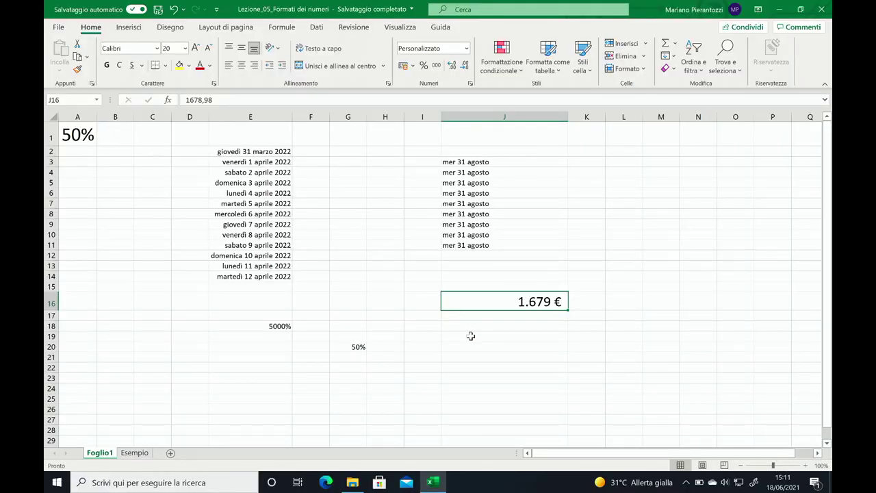
Enter 3/4 in the unformatted cell J19 and check which number format is assigned to it.
left_click(471, 336)
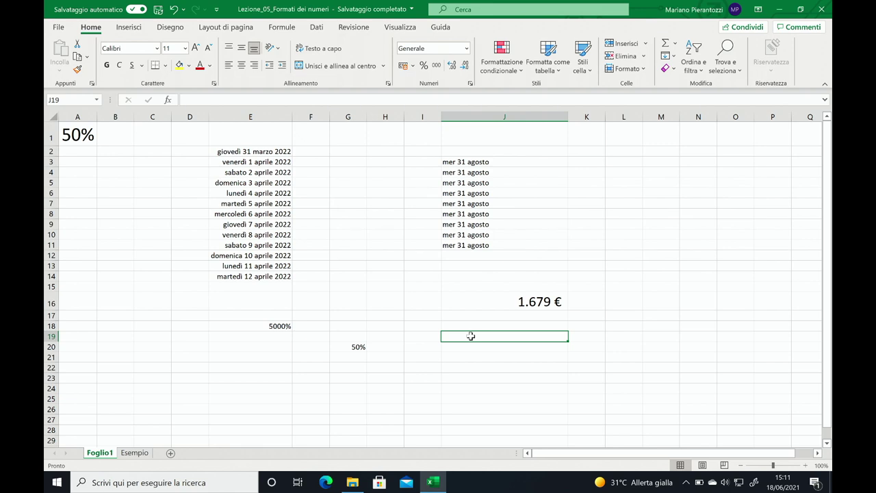
type("hg")
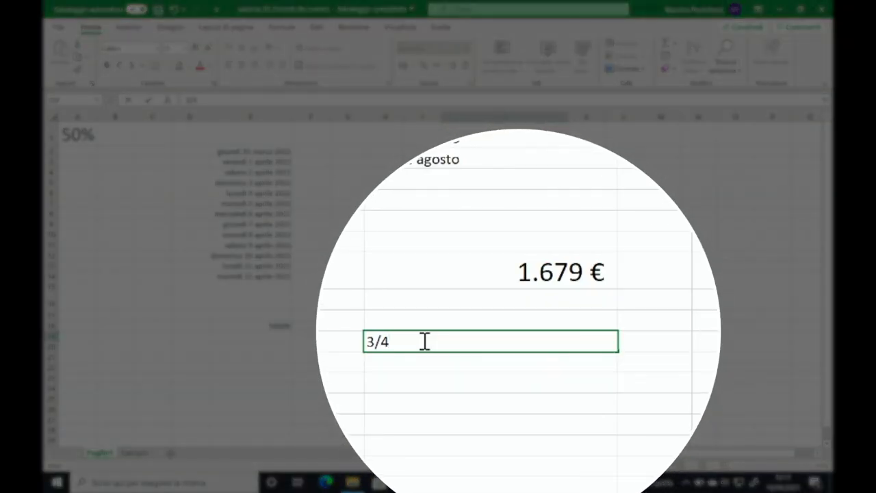
key("Return")
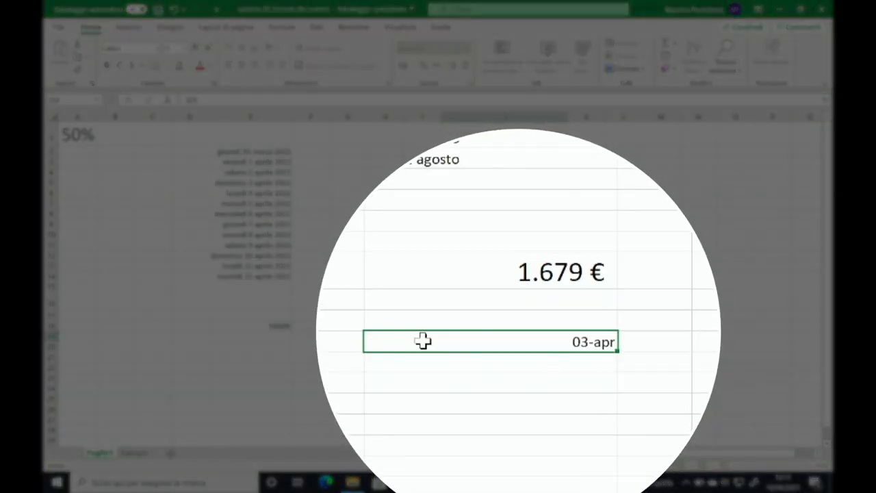
left_click(528, 344)
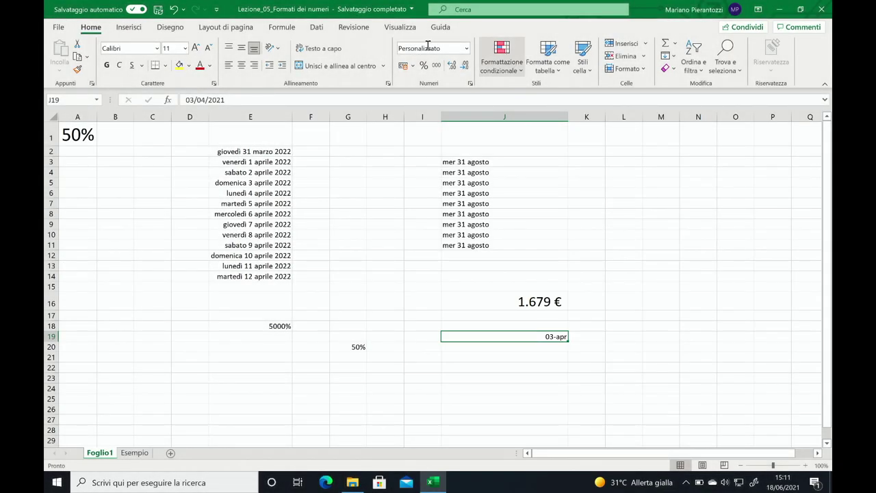
left_click(466, 49)
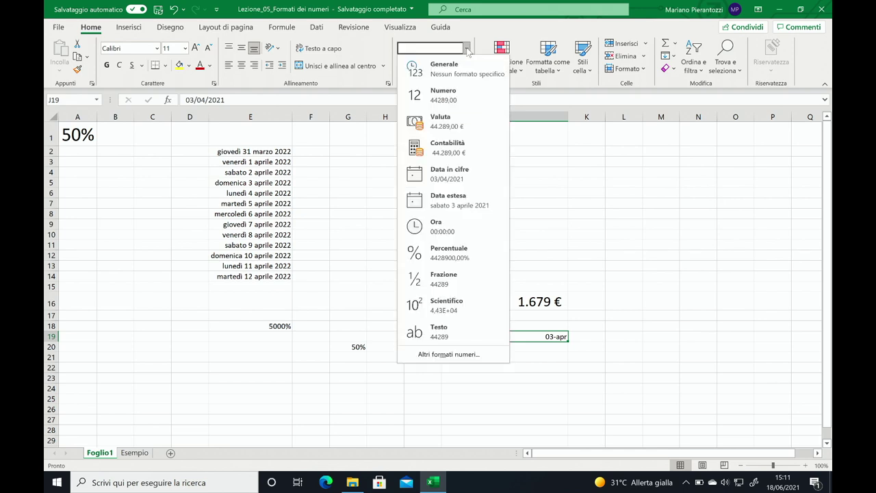
left_click(467, 50)
Apply the number format (Numero) to cell J21, enter 3/4 in it and check the stored value.
left_click(489, 356)
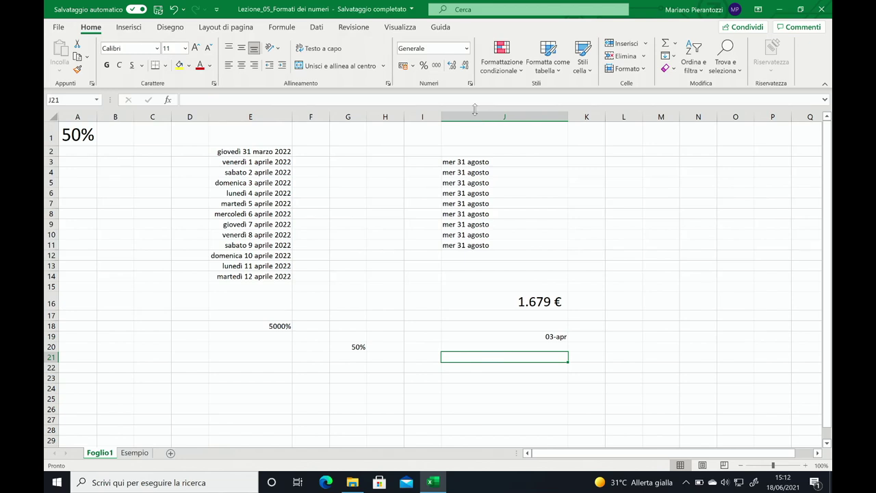
left_click(465, 49)
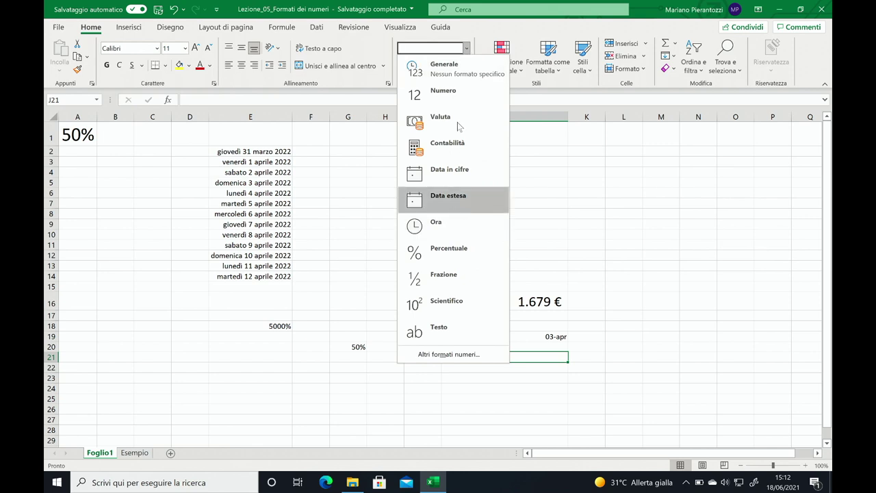
left_click(451, 96)
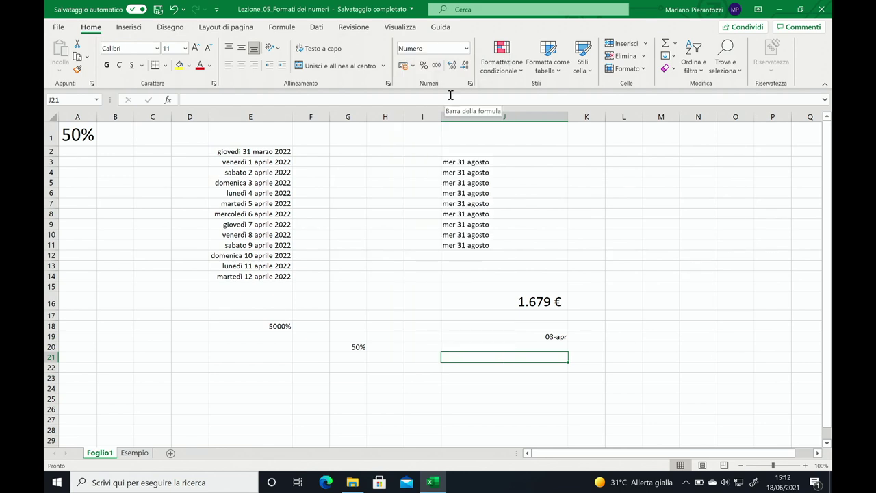
type("3")
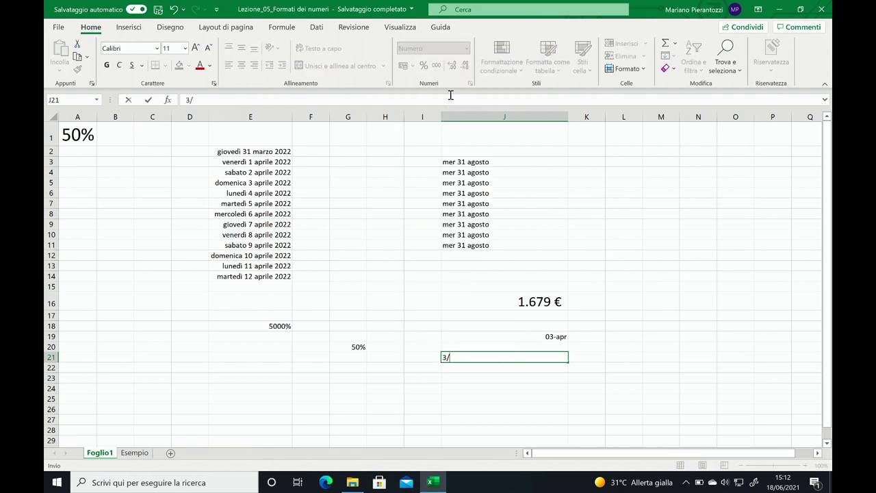
type("/4")
key("Return")
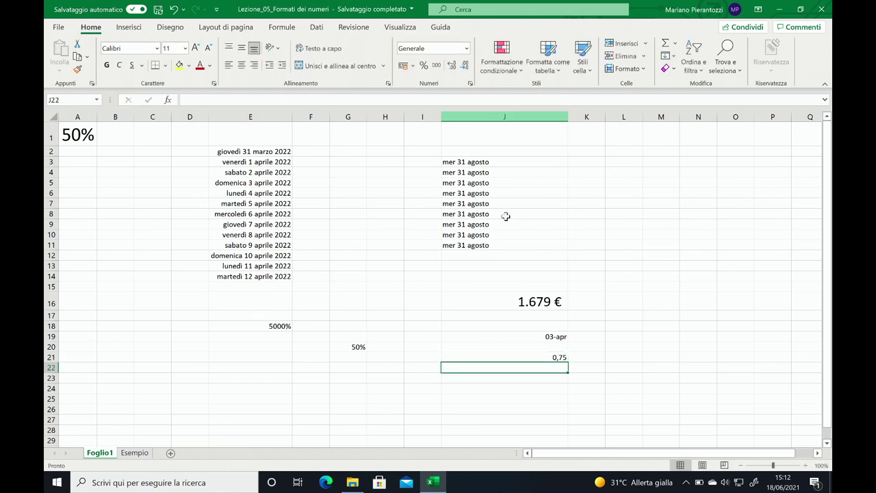
left_click(549, 358)
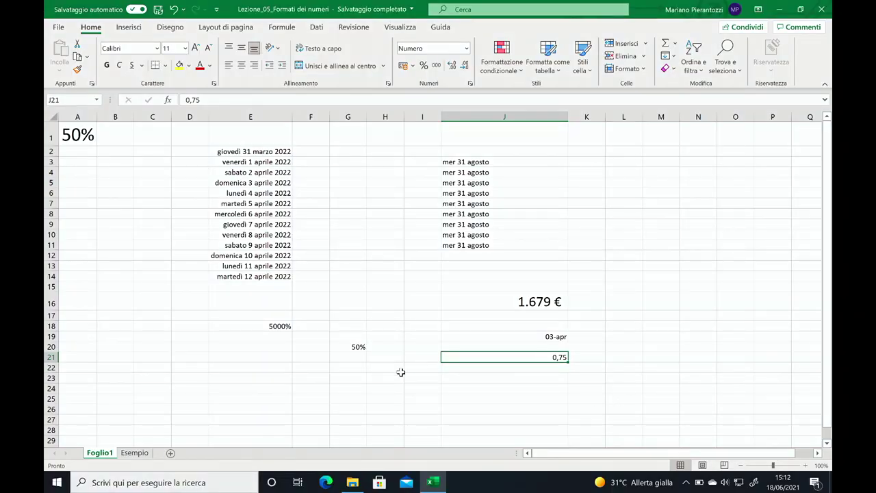
Enlarge the font of the empty cell J23 to 22.
left_click(498, 377)
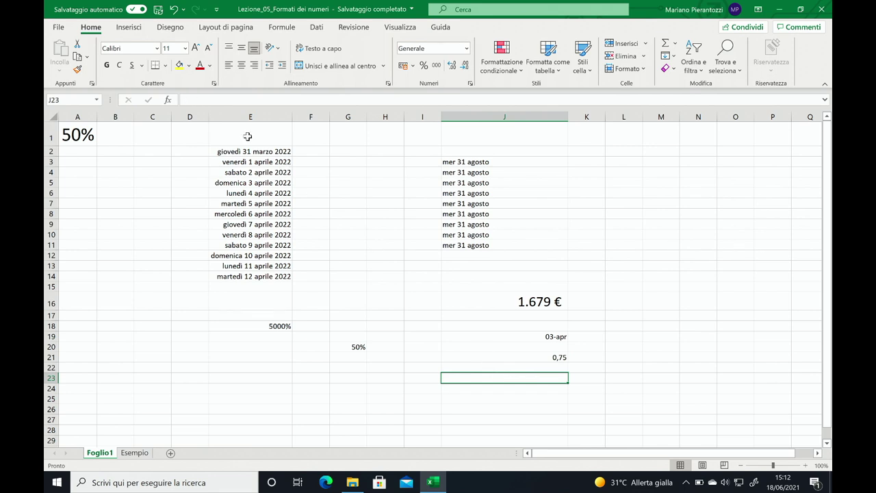
left_click(195, 48)
left_click(196, 49)
left_click(196, 48)
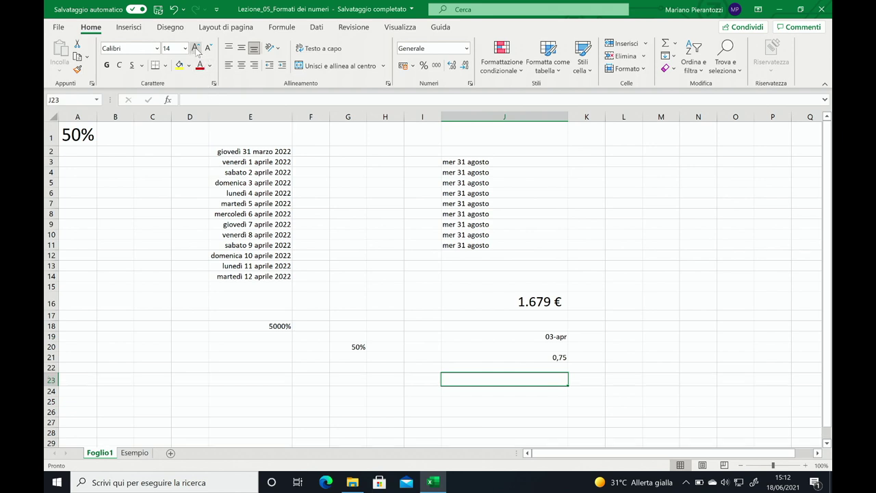
left_click(196, 49)
left_click(195, 48)
left_click(195, 49)
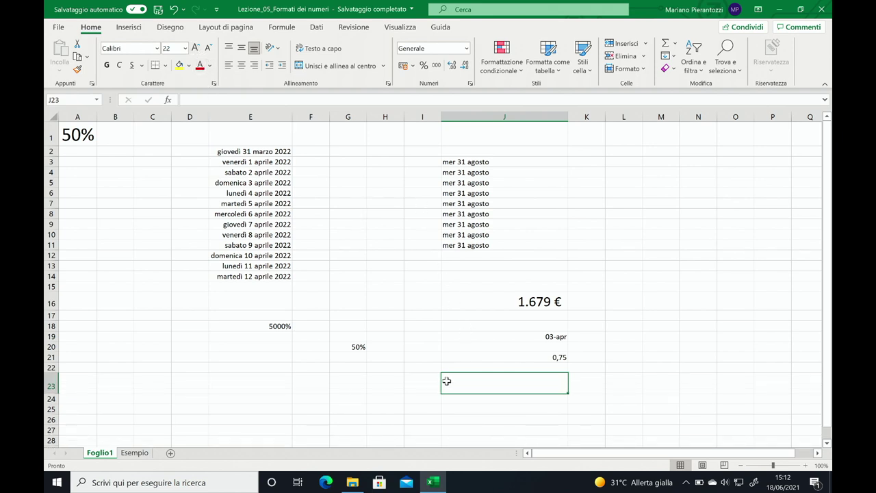
Apply the text format (Testo) to cell J23, enter 3/4 in it and check the stored content.
left_click(466, 49)
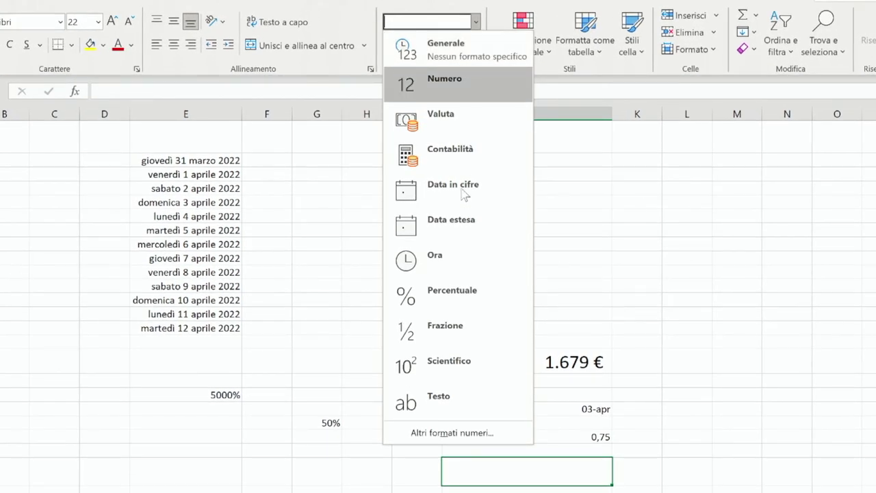
left_click(423, 403)
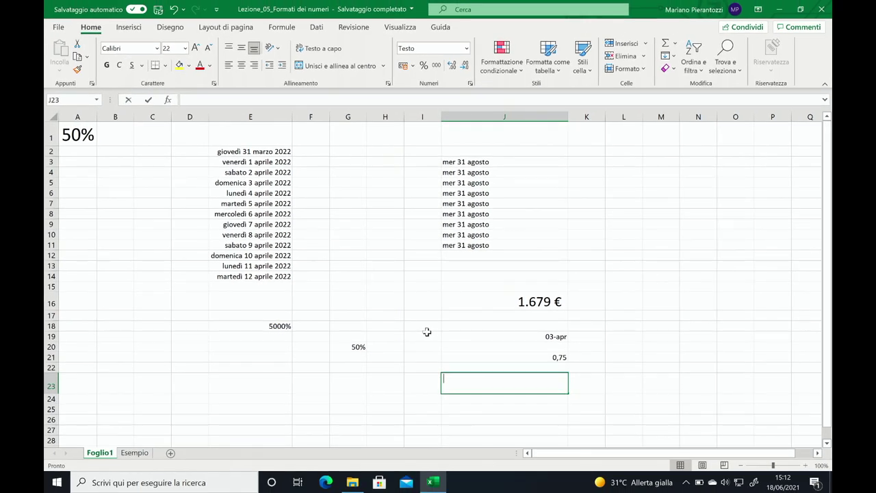
type("3/4")
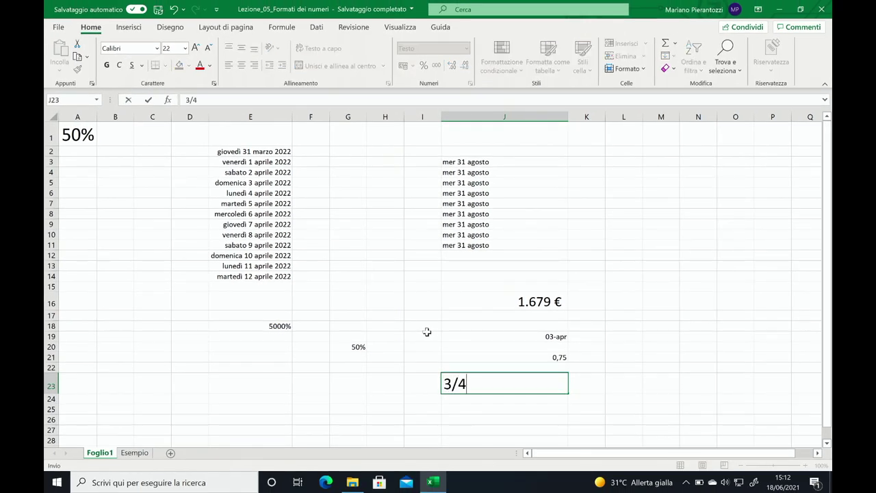
key("Return")
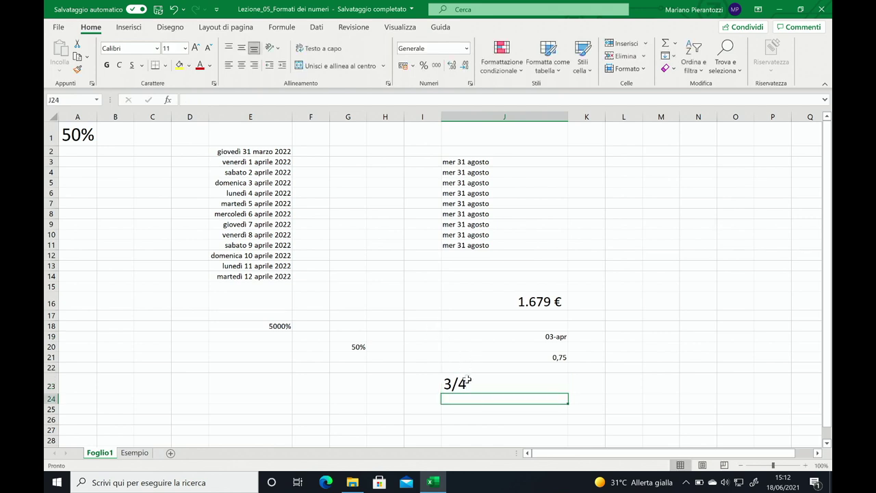
left_click(490, 382)
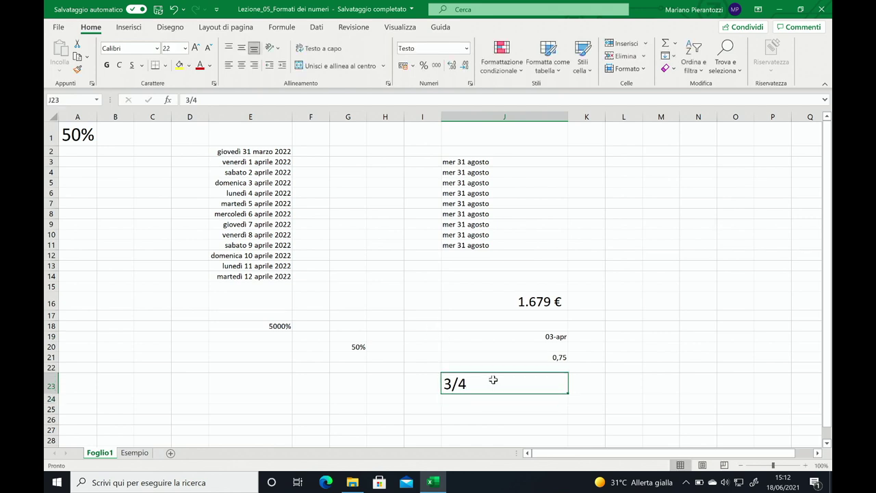